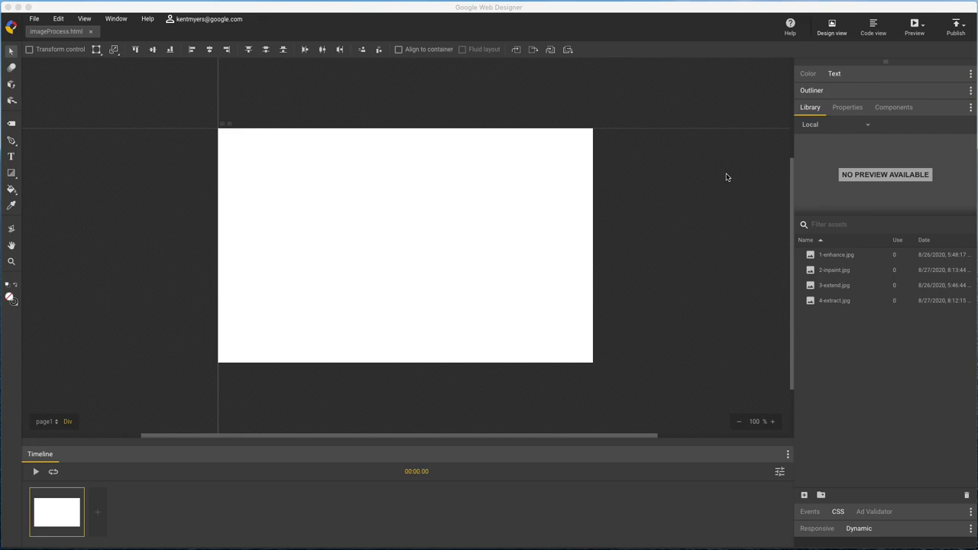
Step: Place the 1-enhance.jpg orange photo on the stage, aligned with the white page area
left_click(819, 255)
left_click(811, 259)
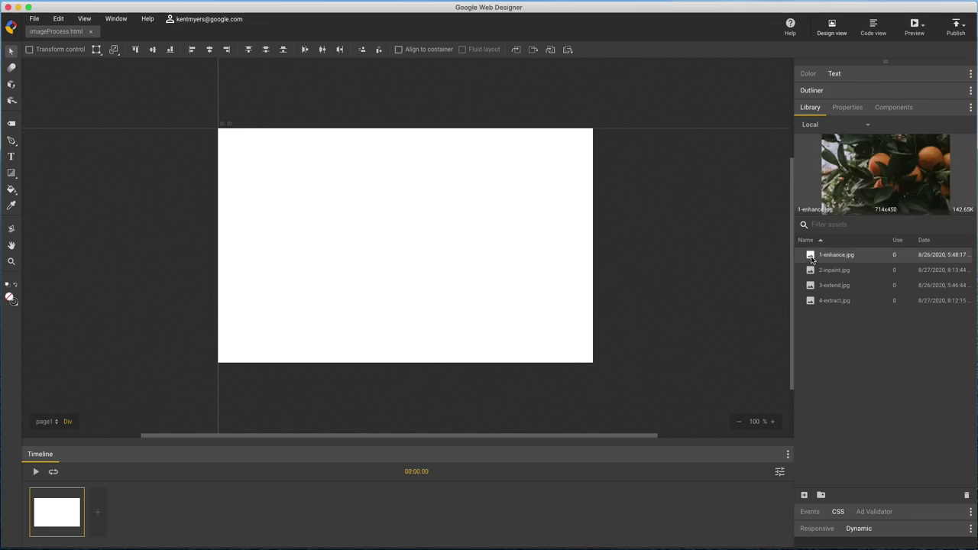
left_click_drag(812, 258, 295, 152)
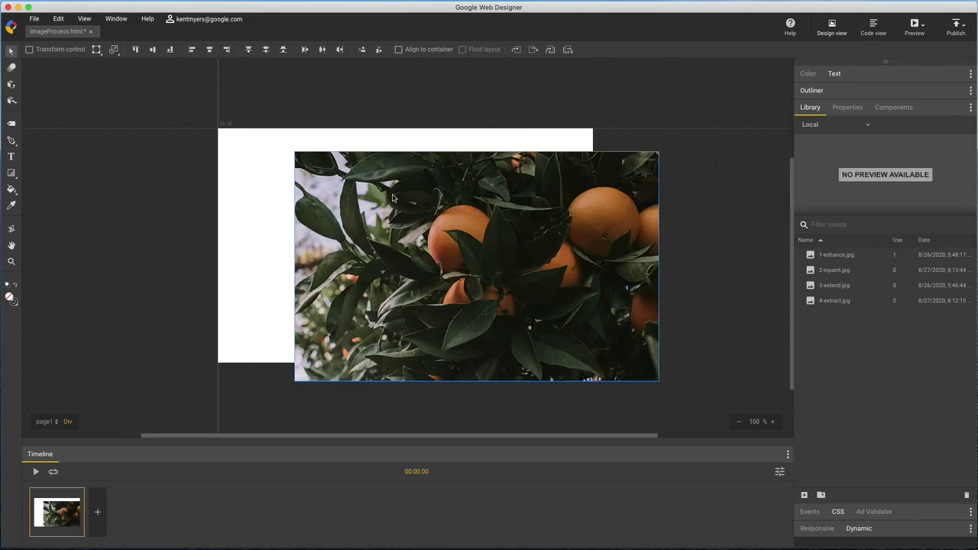
left_click_drag(393, 198, 322, 177)
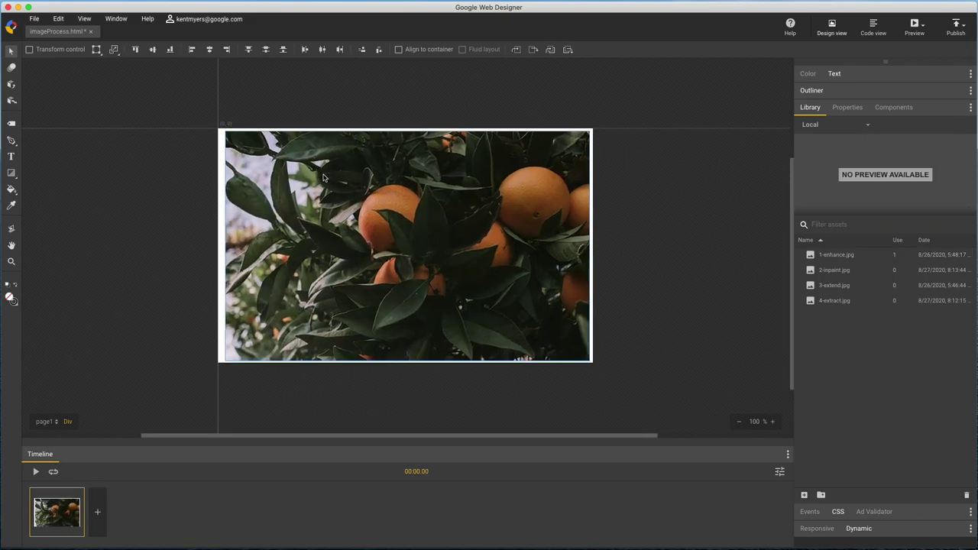
Step: Open the orange photo in Auto enhancement and preview the Inpainting and Extend image settings
right_click(449, 218)
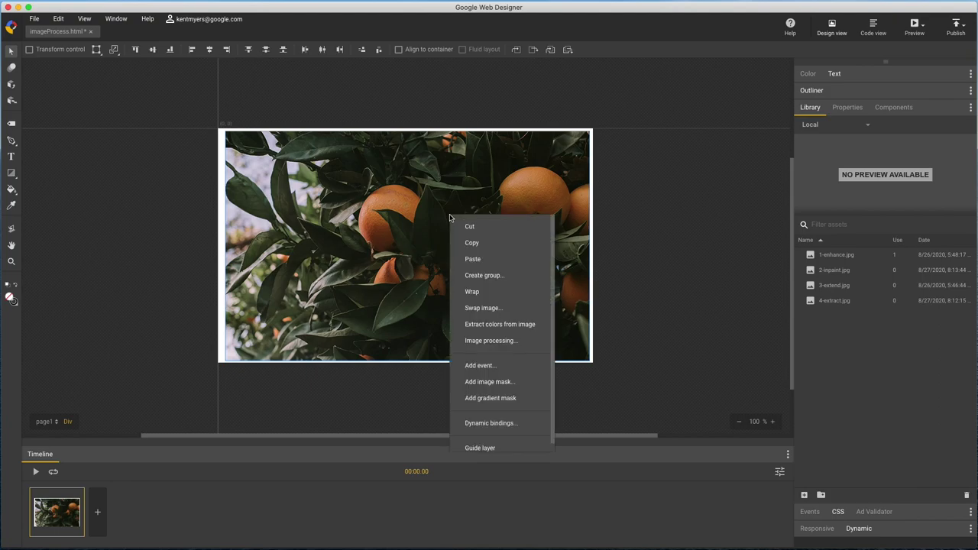
left_click(505, 342)
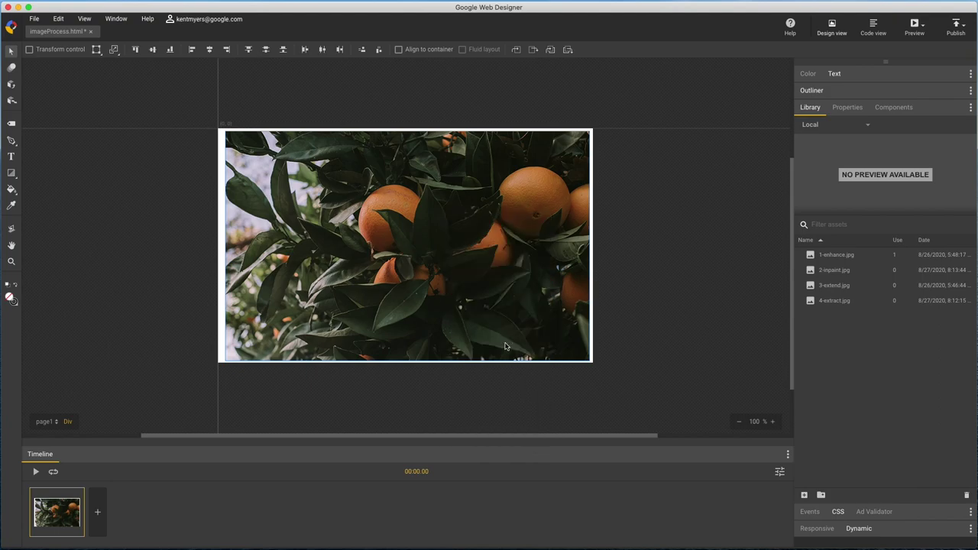
left_click(57, 19)
mouse_move(138, 222)
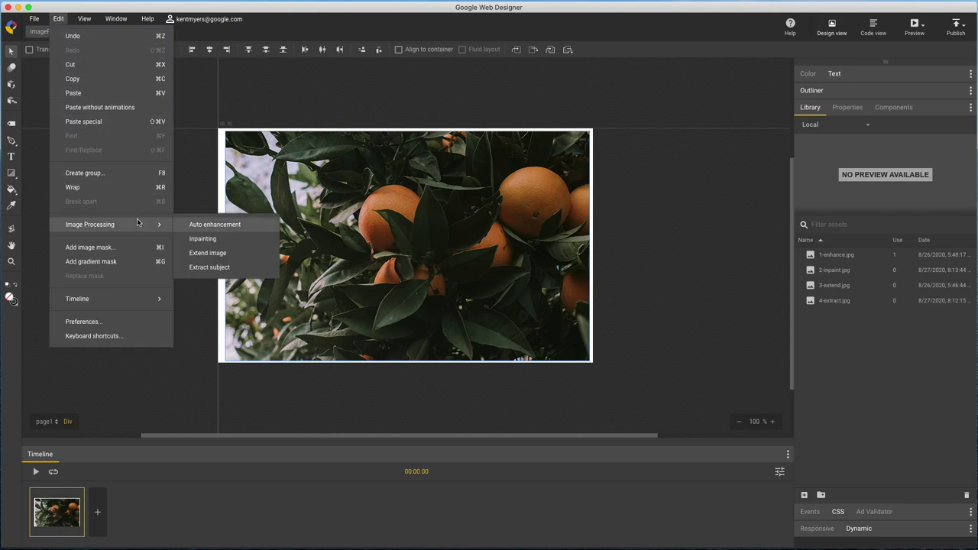
left_click(194, 227)
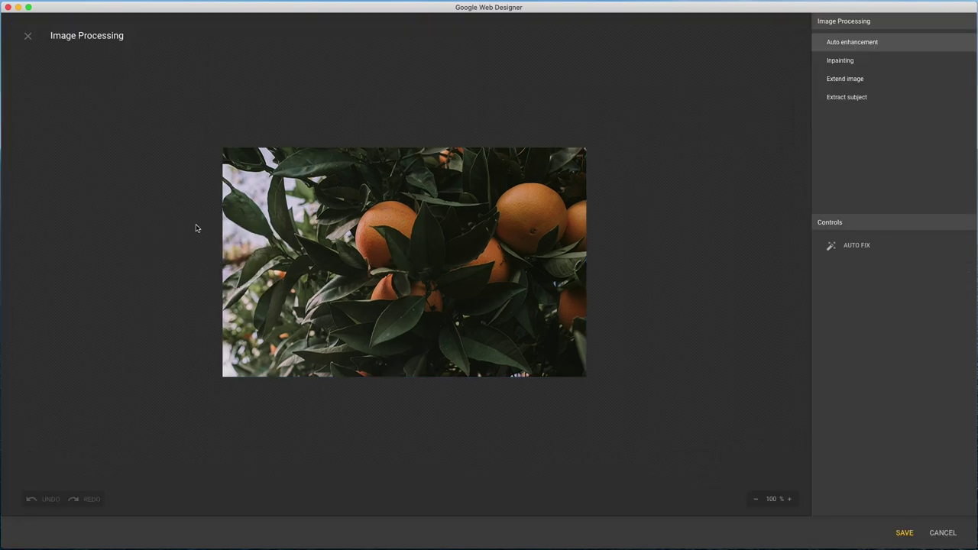
left_click(887, 59)
left_click(884, 80)
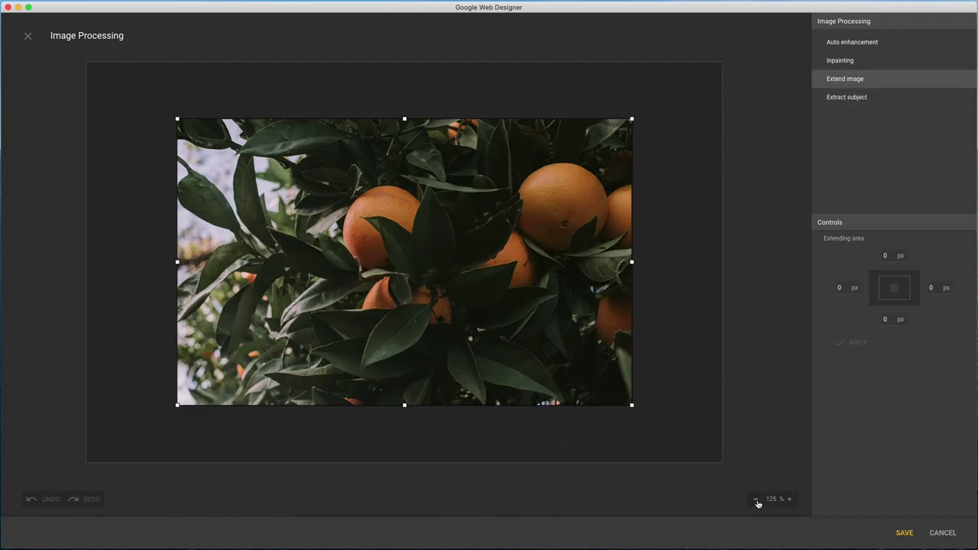
Step: Apply AUTO FIX enhancement to the orange photo, undo it, and close the editor
left_click(863, 42)
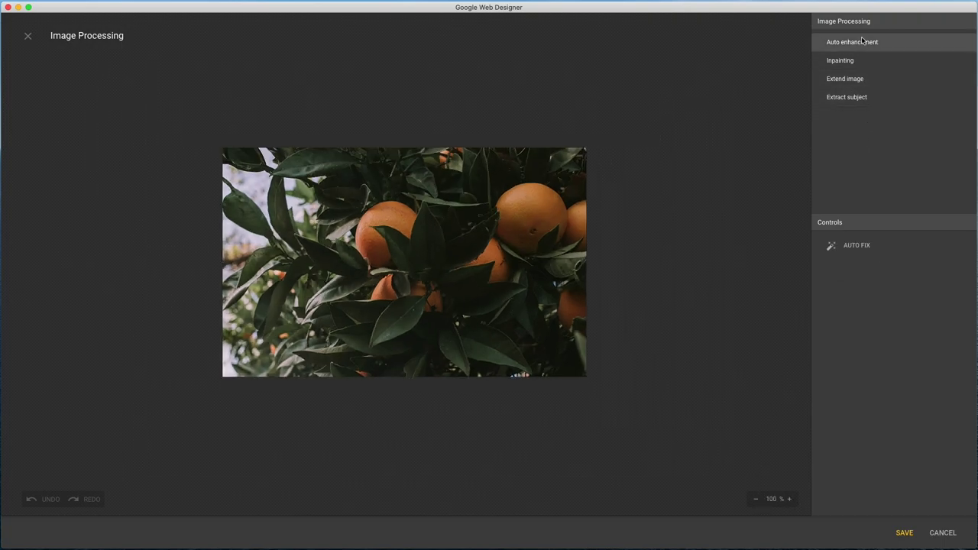
left_click(858, 247)
left_click(858, 246)
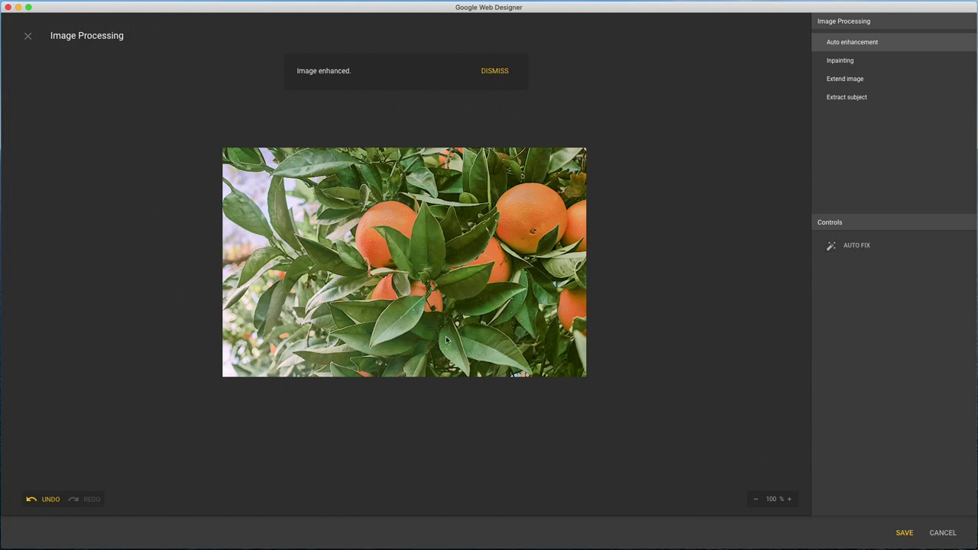
left_click(51, 500)
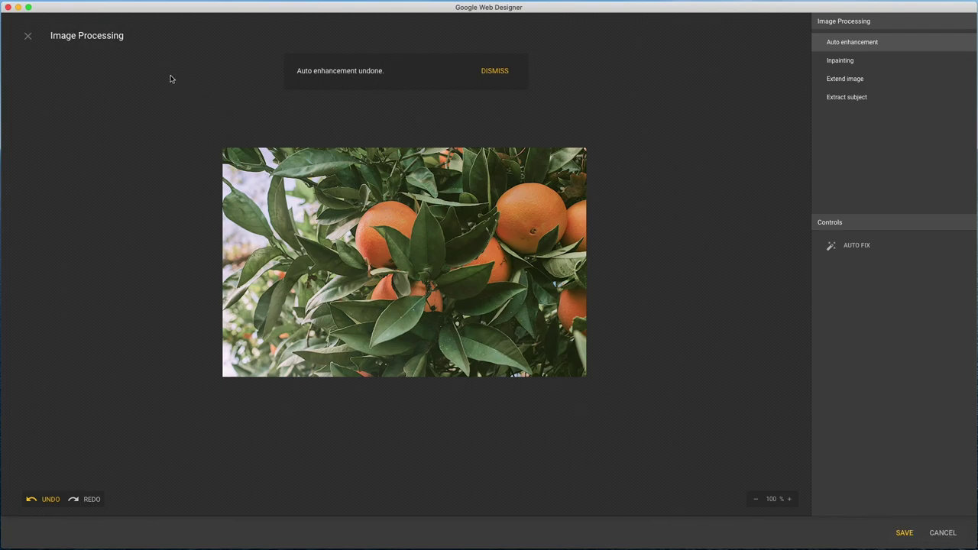
left_click(27, 36)
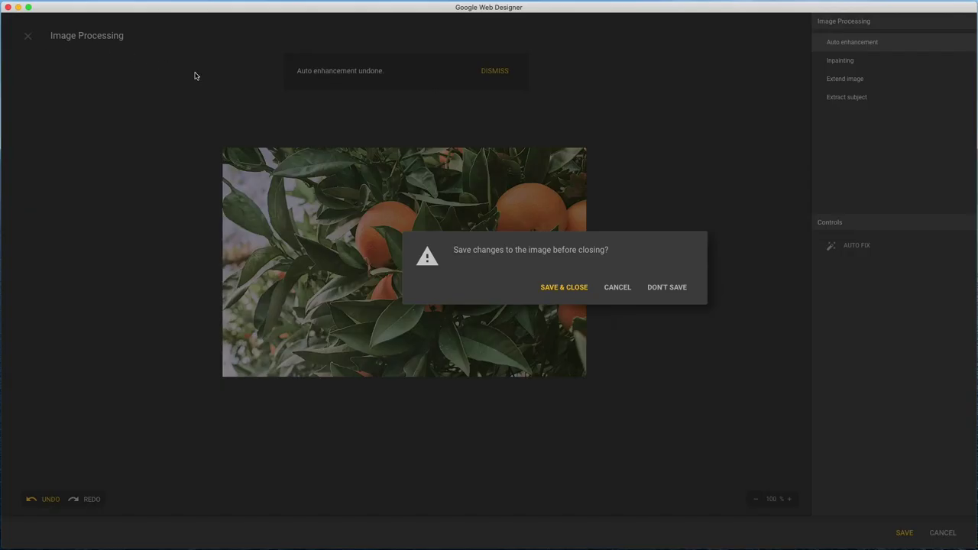
Step: Save and close to create 1-enhance_1.jpg, comparing it with the original 1-enhance.jpg in the Library
key("Return")
left_click(830, 273)
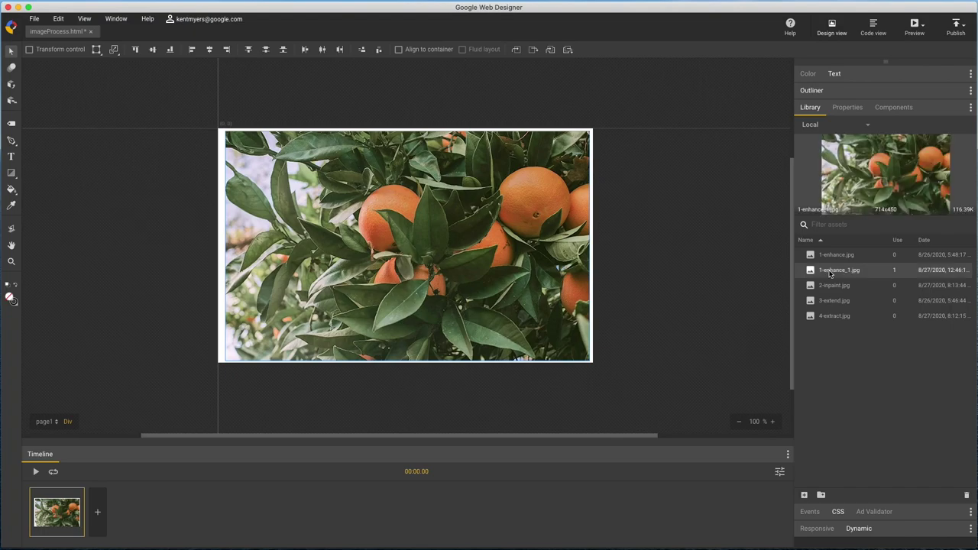
left_click(832, 257)
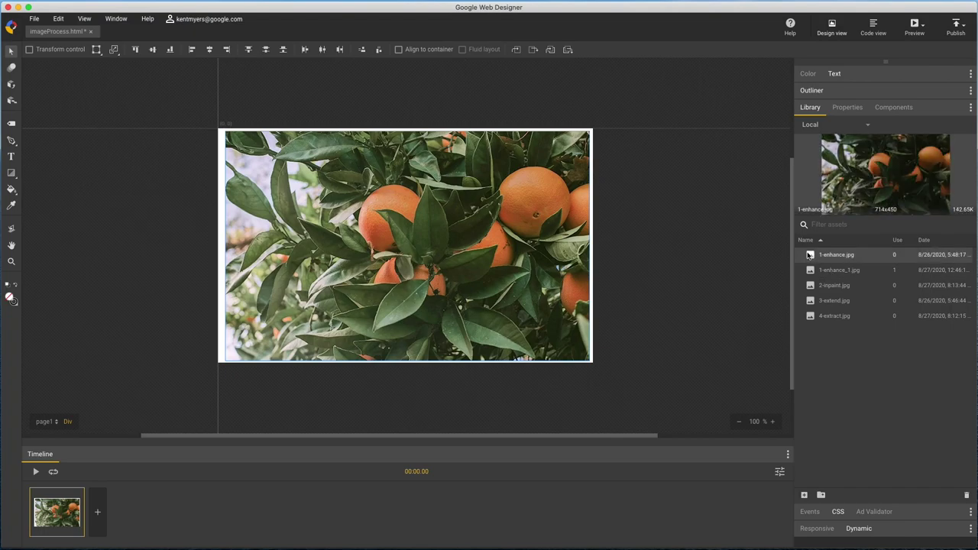
Step: Place 2-inpaint.jpg on the page and open it in Image processing
left_click(830, 287)
left_click_drag(830, 289, 360, 164)
left_click_drag(447, 221, 383, 187)
right_click(388, 188)
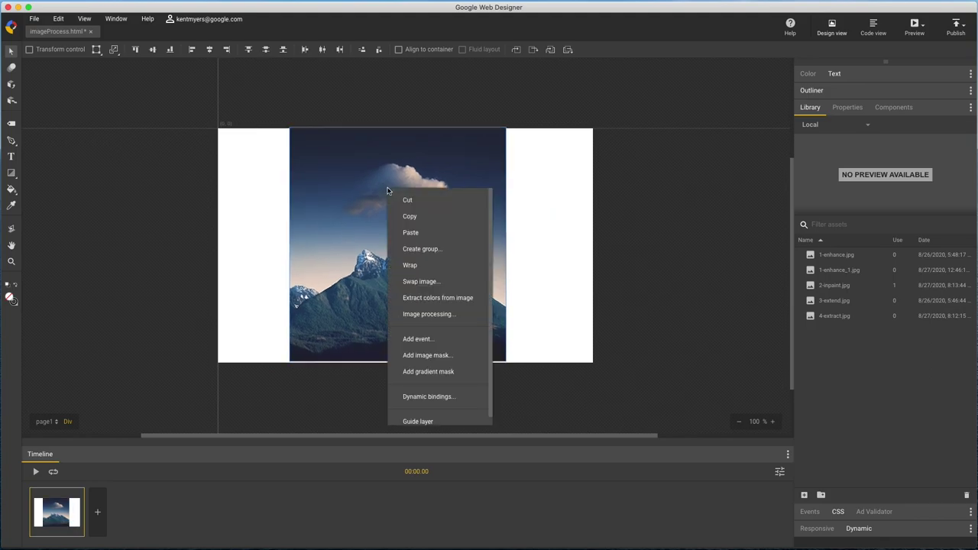
left_click(449, 314)
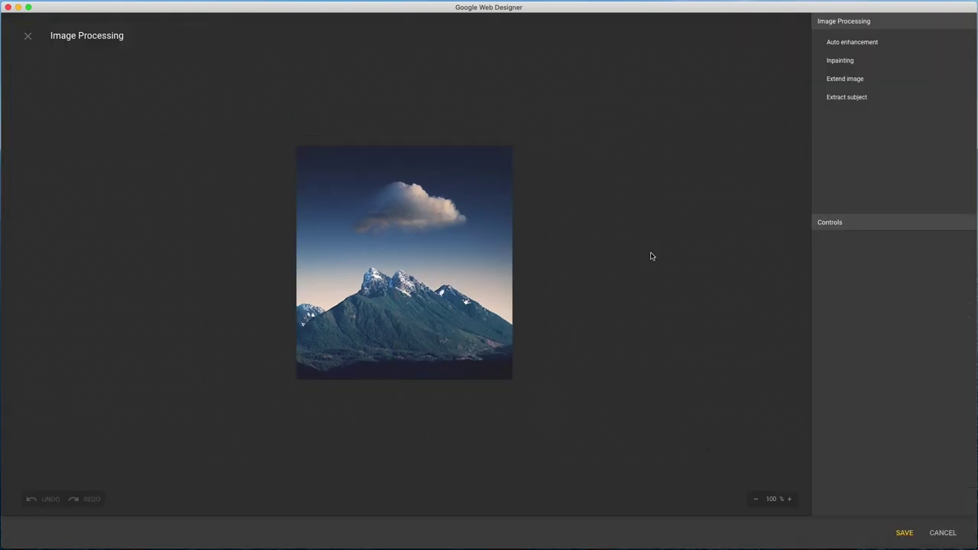
Step: Inpaint a rectangle around the mountain photo's cloud, then undo the smudged result
left_click(852, 61)
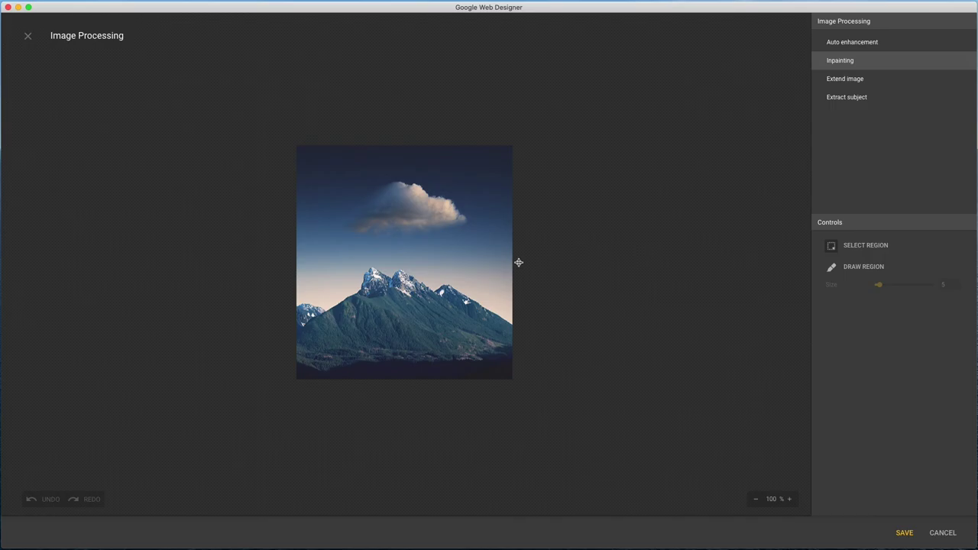
left_click_drag(470, 244, 338, 157)
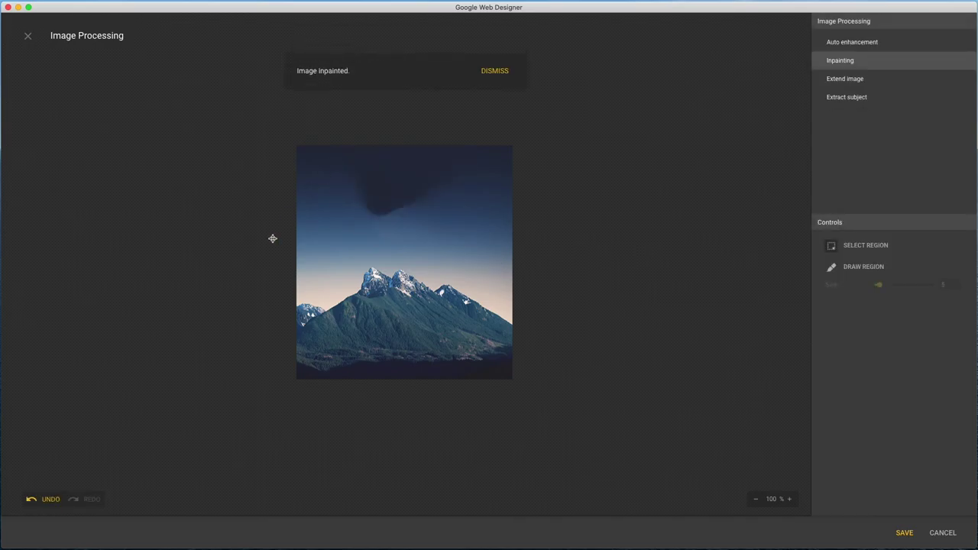
left_click(50, 501)
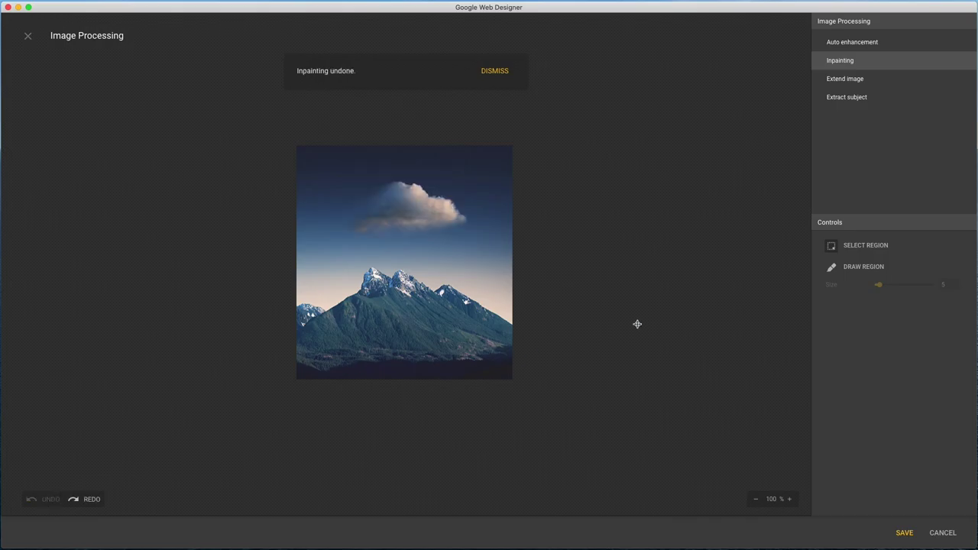
Step: With a size-61 Draw Region brush, paint out the cloud, small left peak and bottom strip
left_click(855, 268)
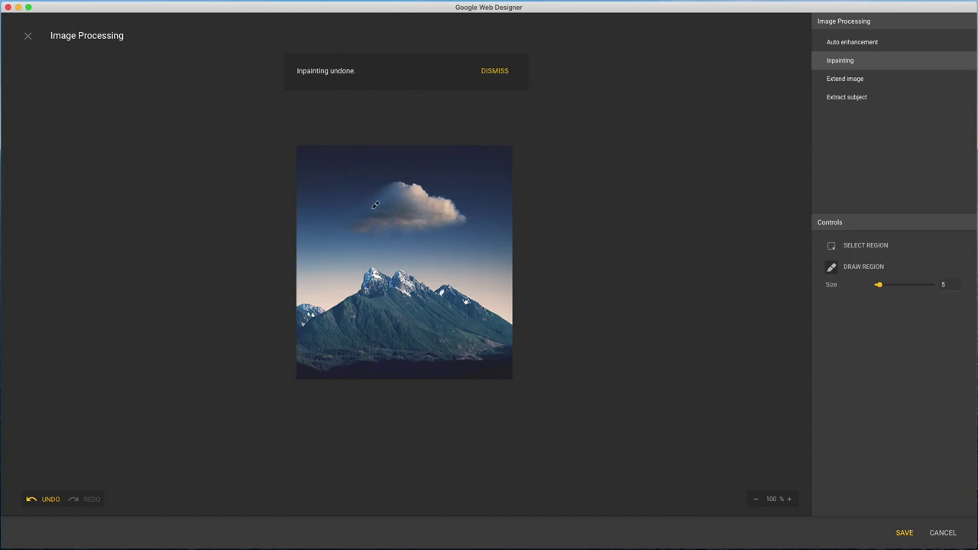
left_click_drag(372, 199, 415, 192)
left_click_drag(880, 285, 911, 285)
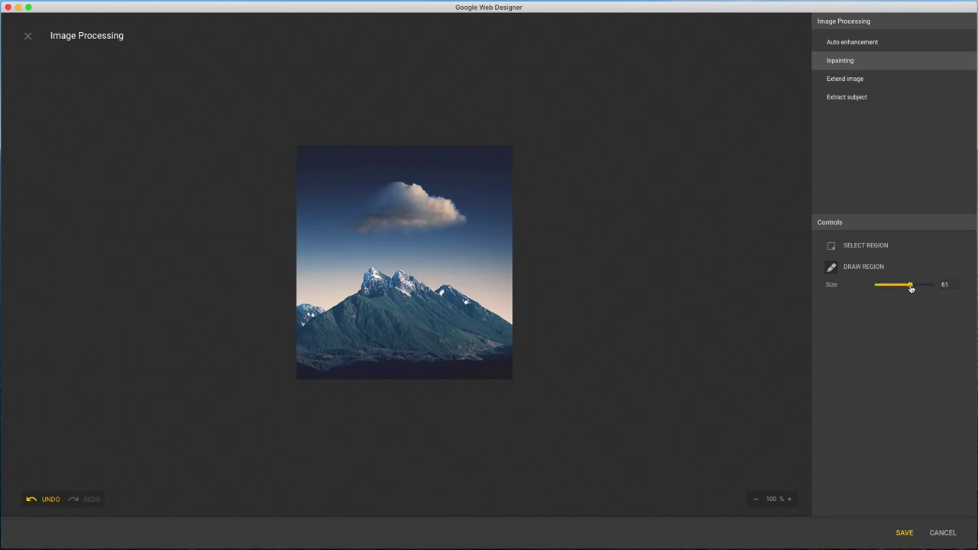
mouse_move(454, 216)
left_mouse_down()
mouse_move(353, 218)
mouse_move(365, 197)
mouse_move(410, 191)
mouse_move(461, 224)
left_mouse_up()
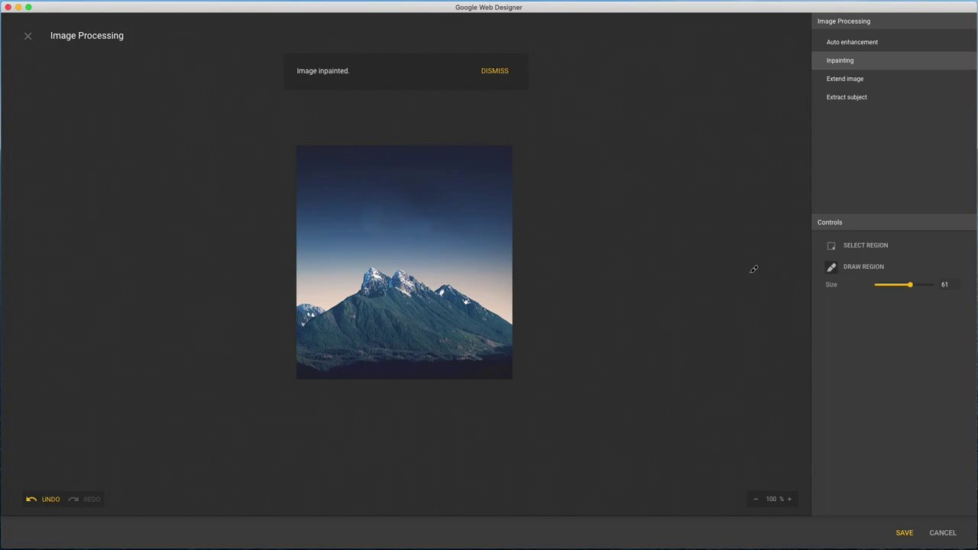
left_click_drag(317, 290, 300, 318)
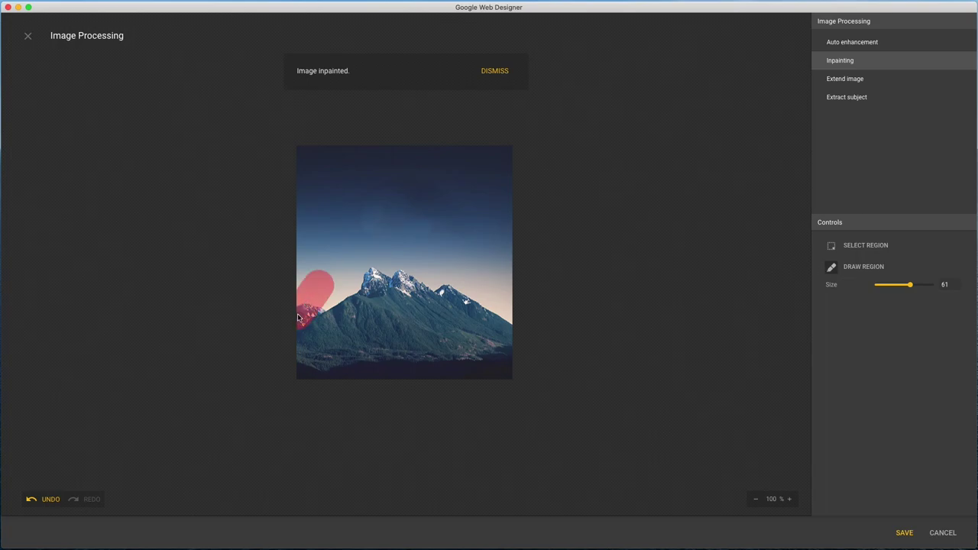
left_click_drag(309, 371, 528, 371)
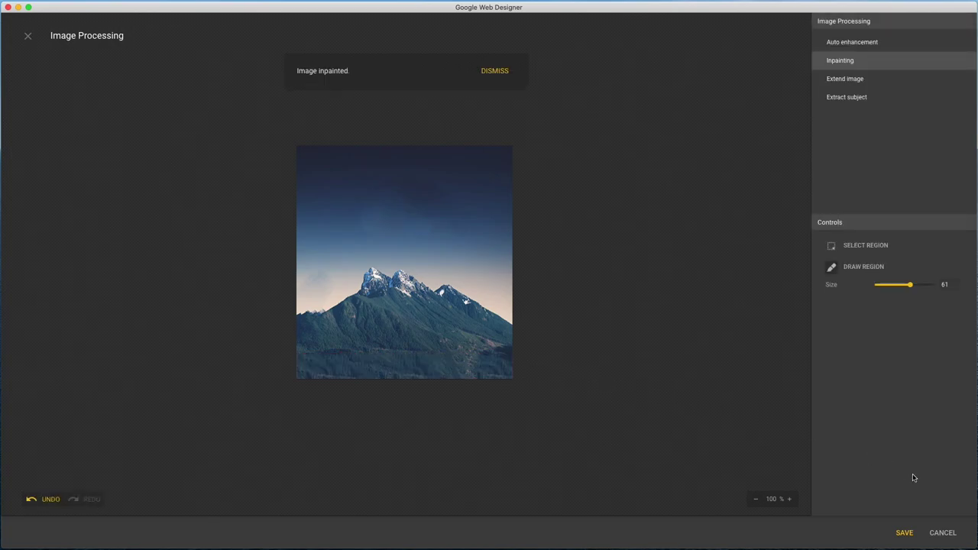
left_click(945, 534)
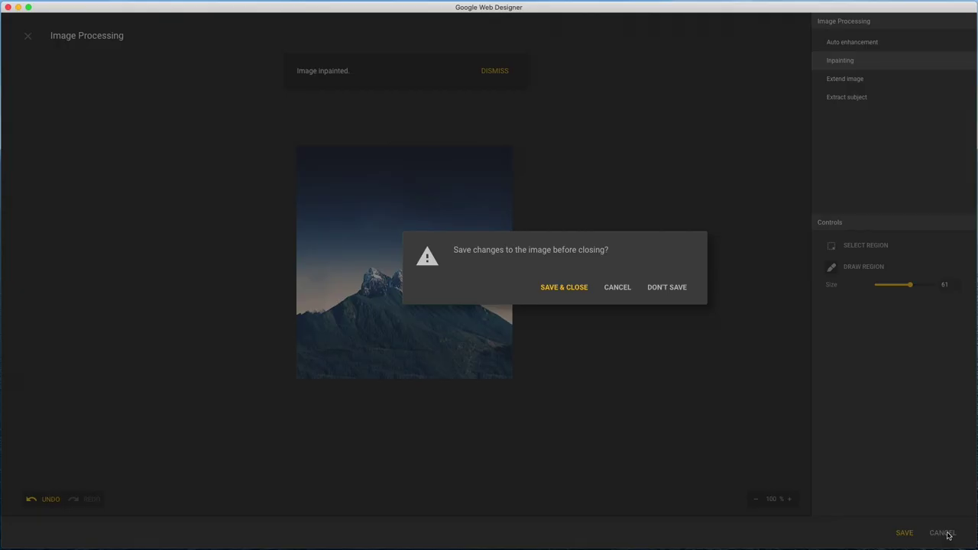
Step: Discard the mountain edits, delete that image, and place 3-extend.jpg inside the white stage
left_click(662, 290)
key("Delete")
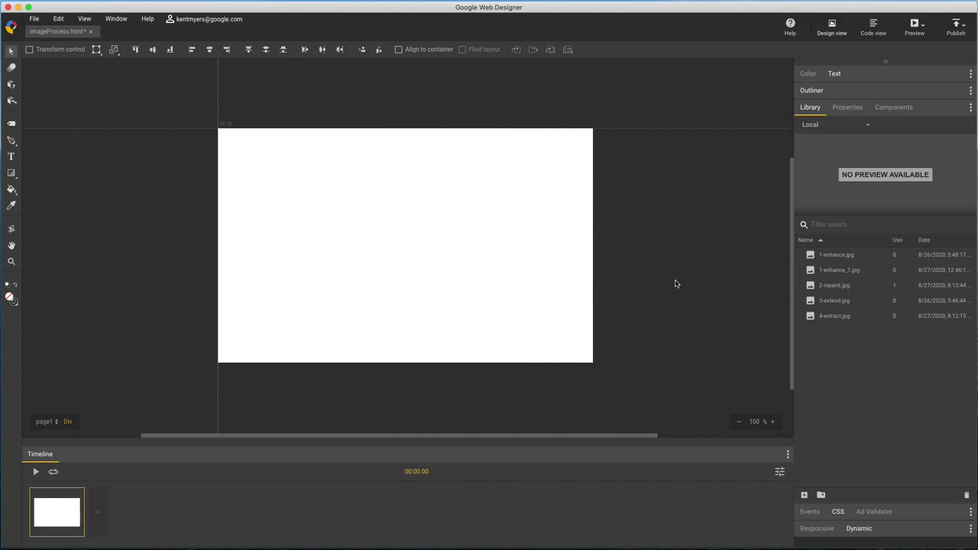
left_click_drag(826, 300, 369, 215)
left_click_drag(462, 272, 344, 198)
right_click(343, 194)
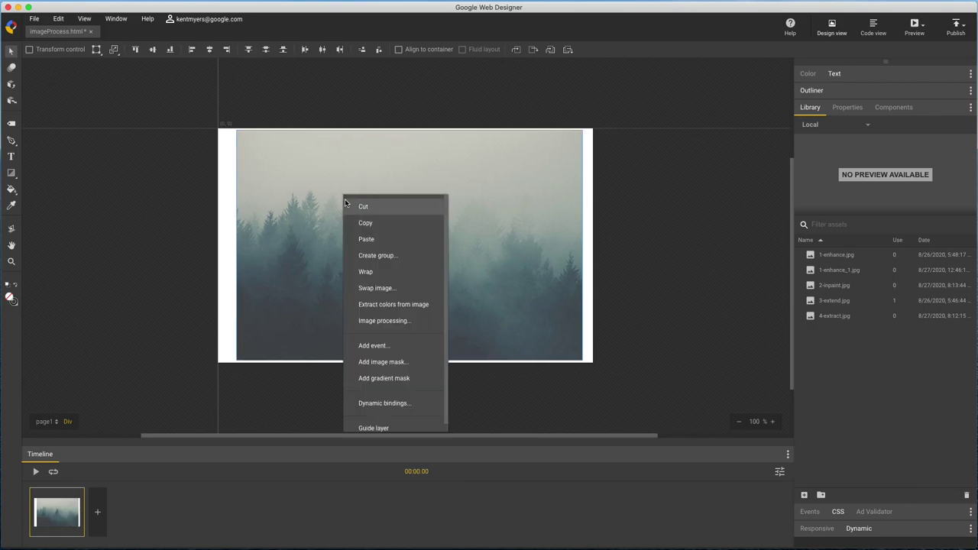
Step: Extend the forest photo on every side, with 72 px at the top, and generate it
left_click(377, 326)
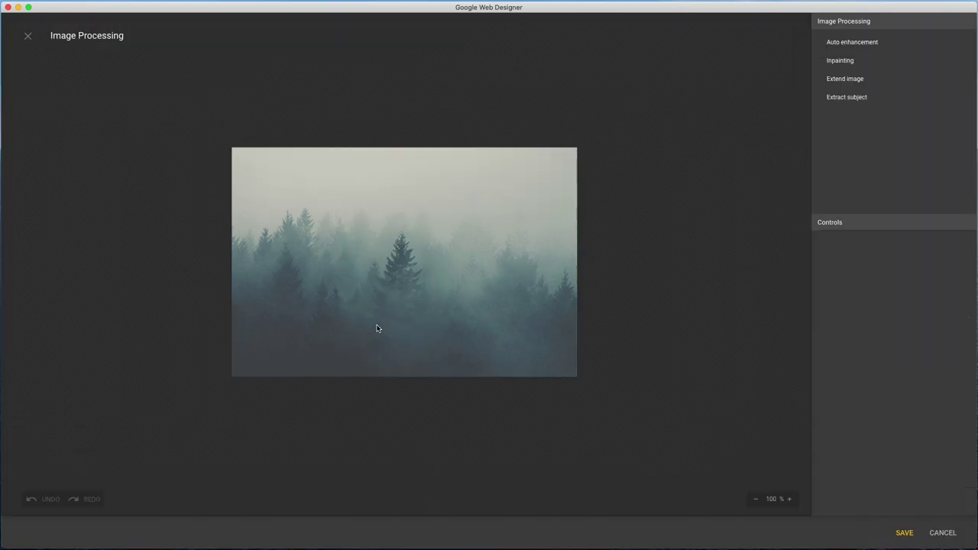
left_click(871, 78)
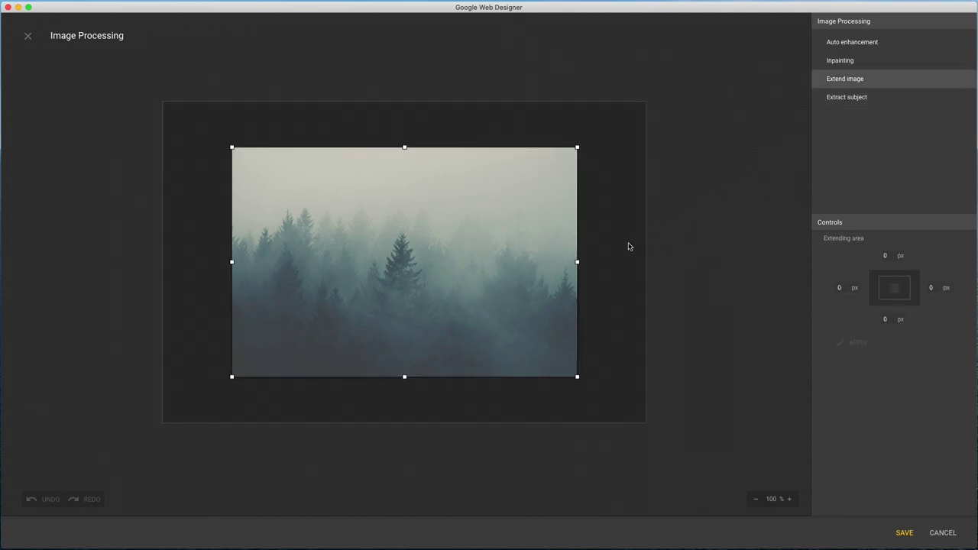
left_click_drag(580, 262, 609, 262)
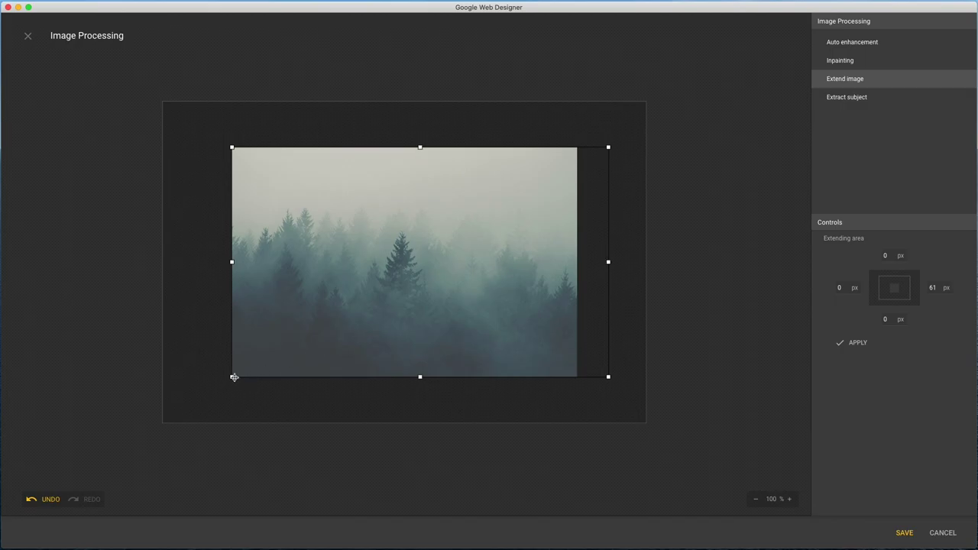
left_click_drag(234, 377, 212, 388)
left_click(899, 260)
type("7")
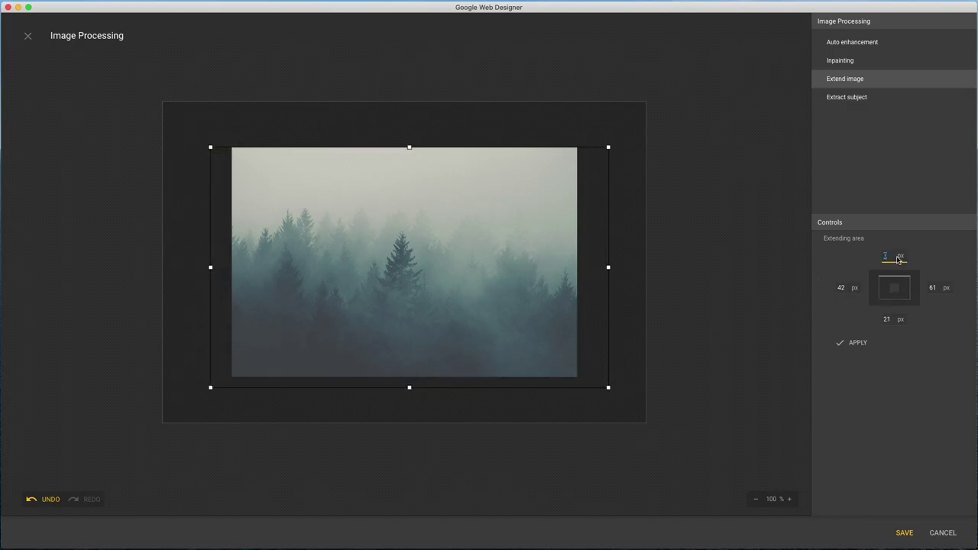
type("20")
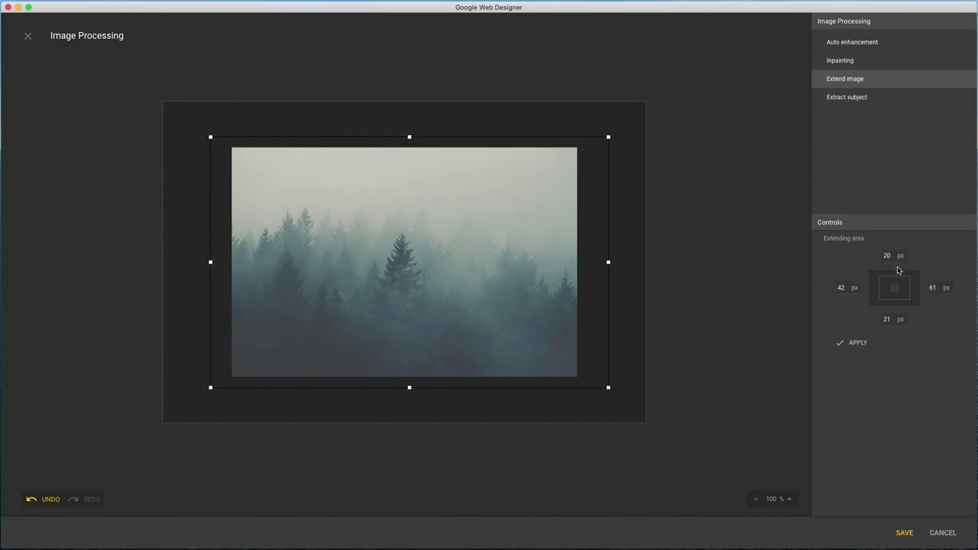
left_click(856, 343)
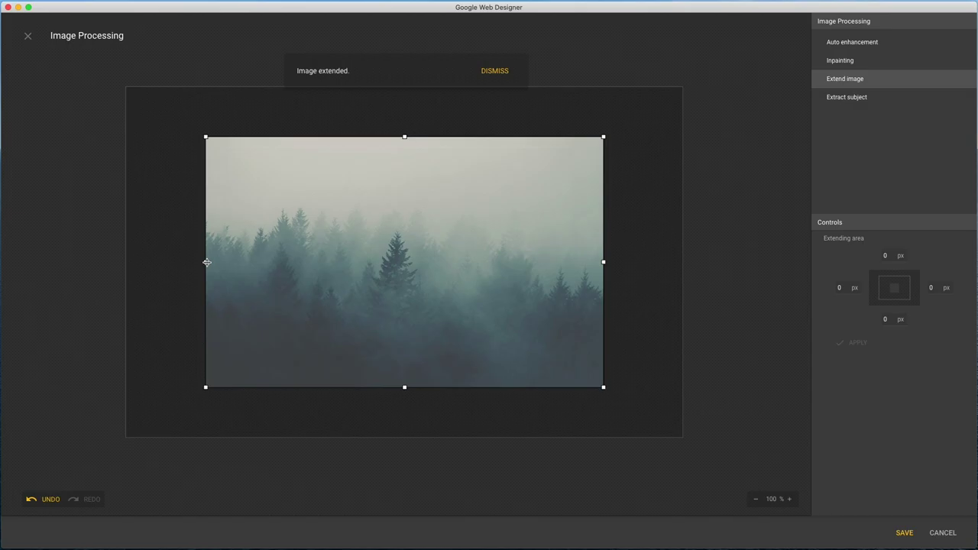
Step: Widen the forest image a further 156 px left and right and generate the panorama
left_click_drag(208, 263, 126, 263)
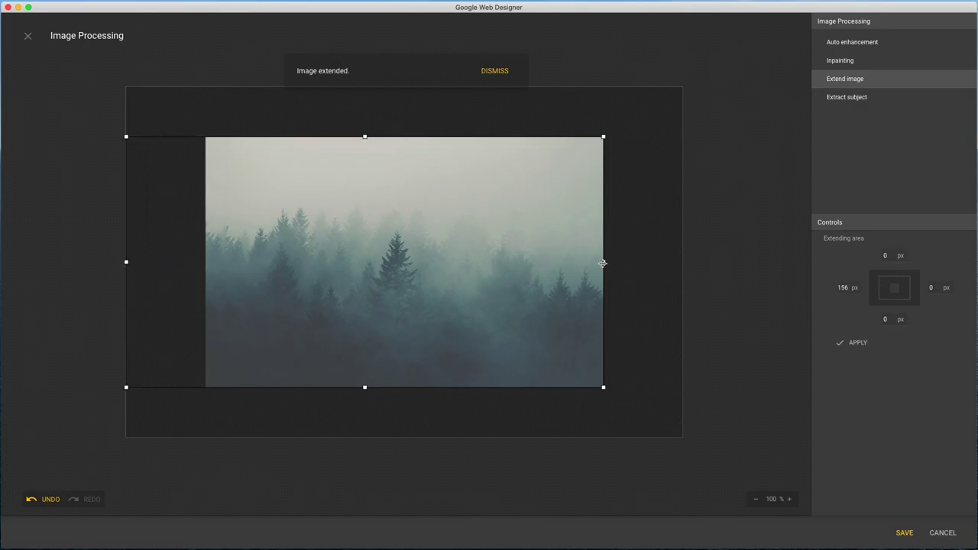
left_click_drag(605, 262, 684, 262)
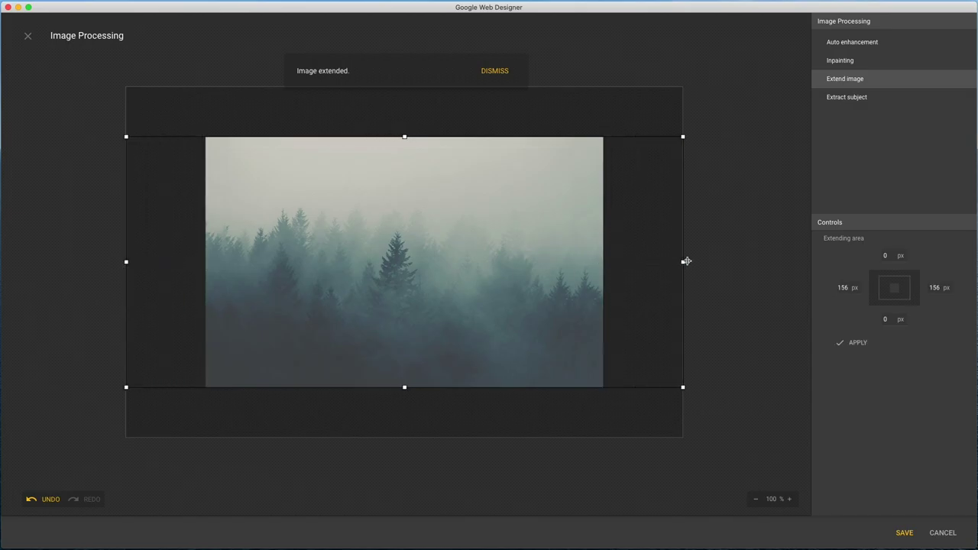
left_click(855, 341)
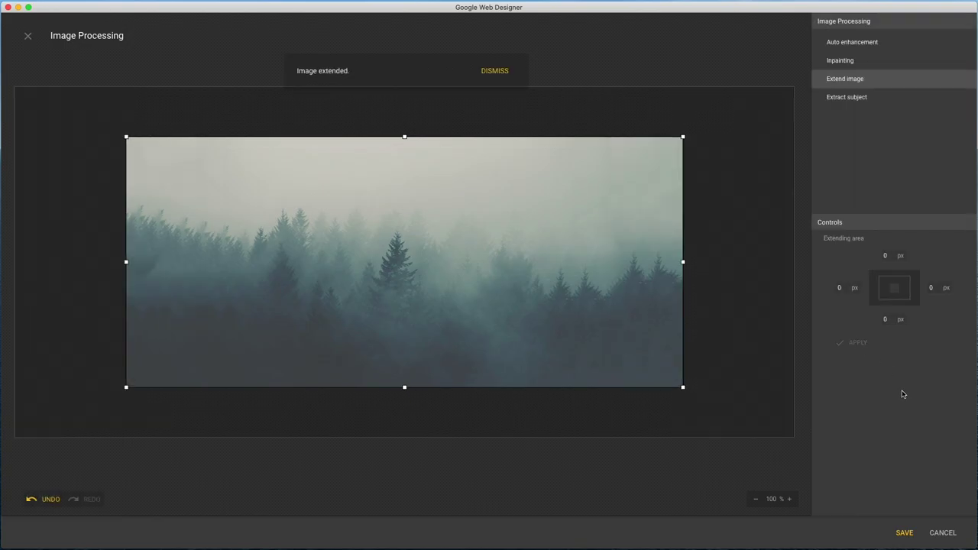
Step: Discard the forest edits and put the 4-extract.jpg tangerine photo on the stage
left_click(945, 535)
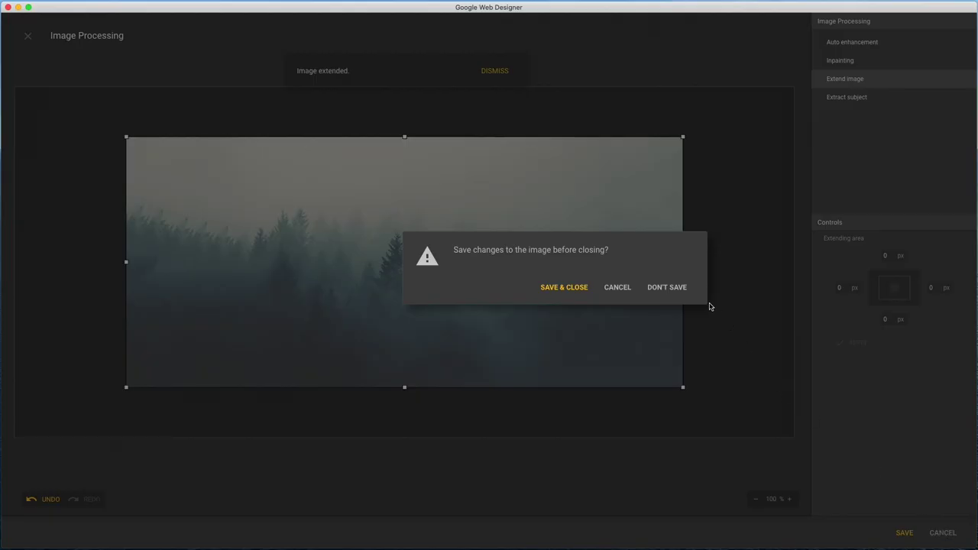
left_click(678, 287)
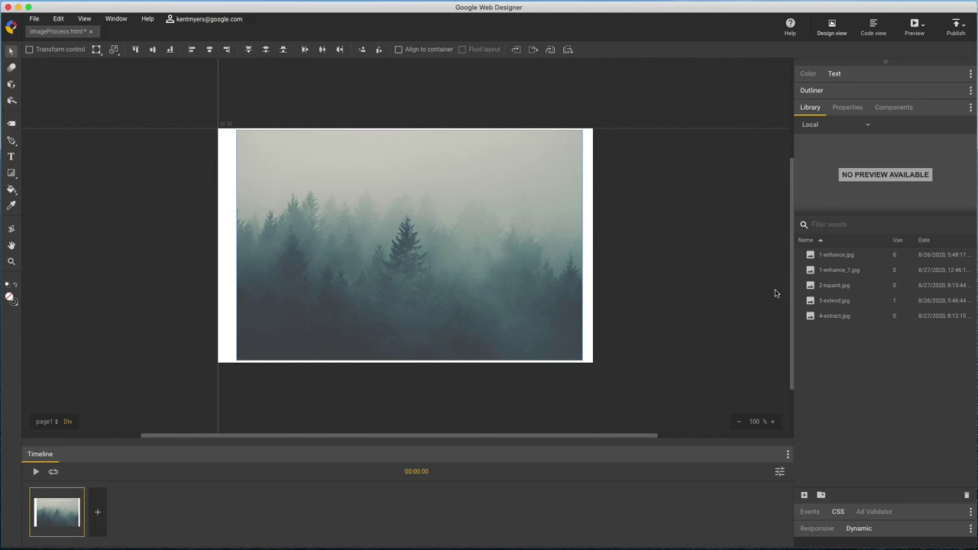
left_click_drag(833, 316, 318, 156)
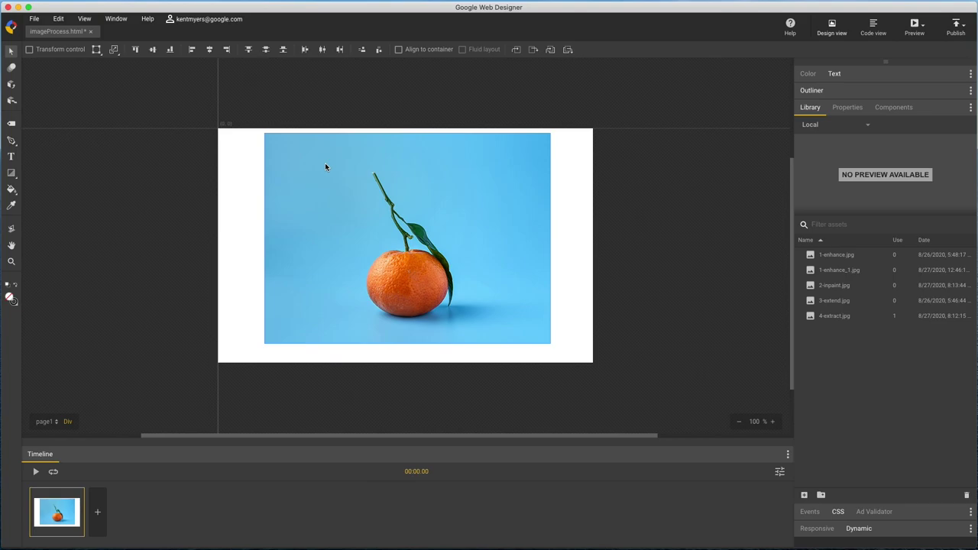
right_click(430, 197)
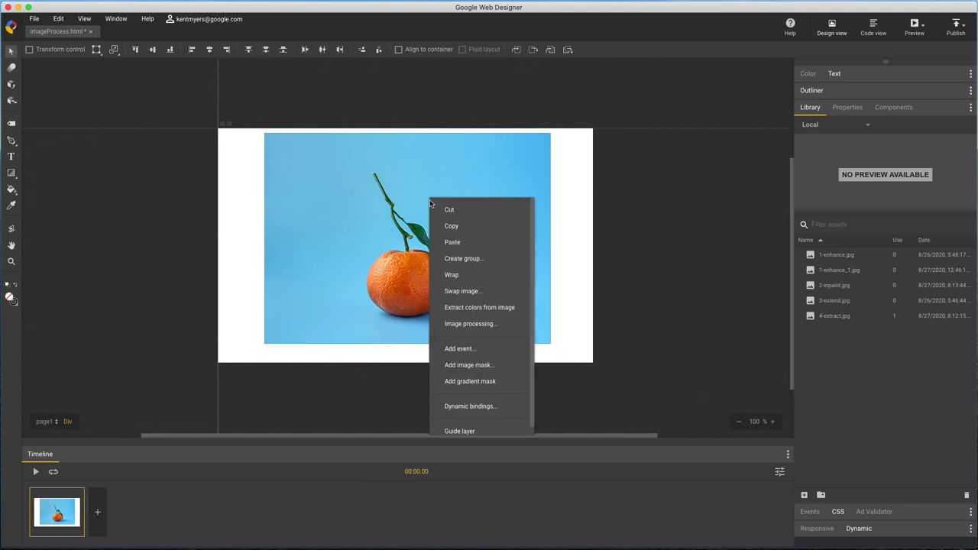
Step: Start Extract subject on the orange photo and draw a selection region around the orange
left_click(484, 324)
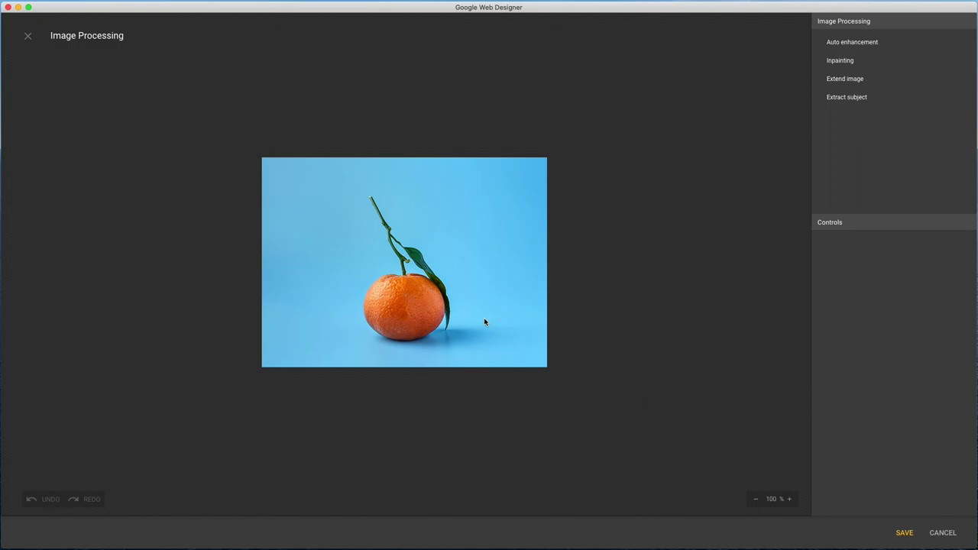
left_click(861, 99)
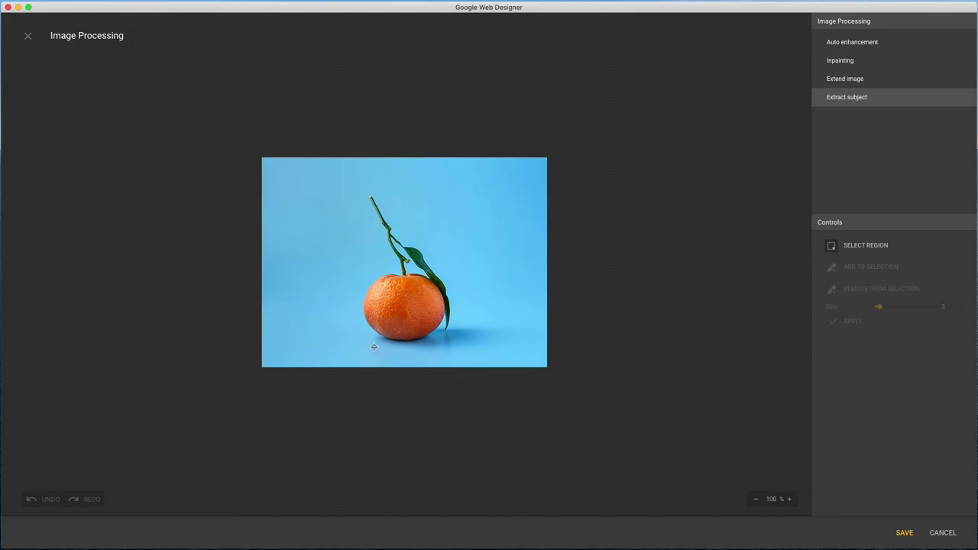
left_click_drag(349, 351, 462, 257)
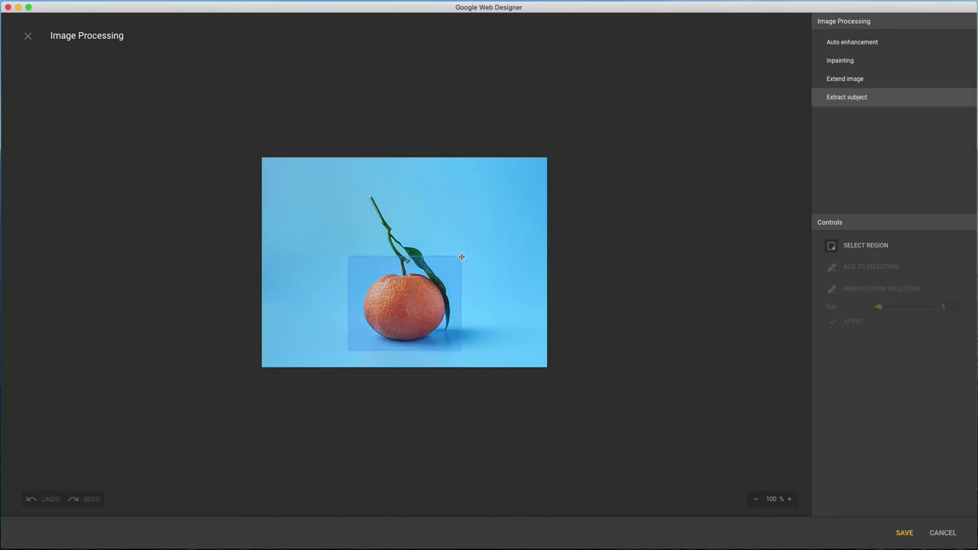
left_click_drag(253, 138, 689, 418)
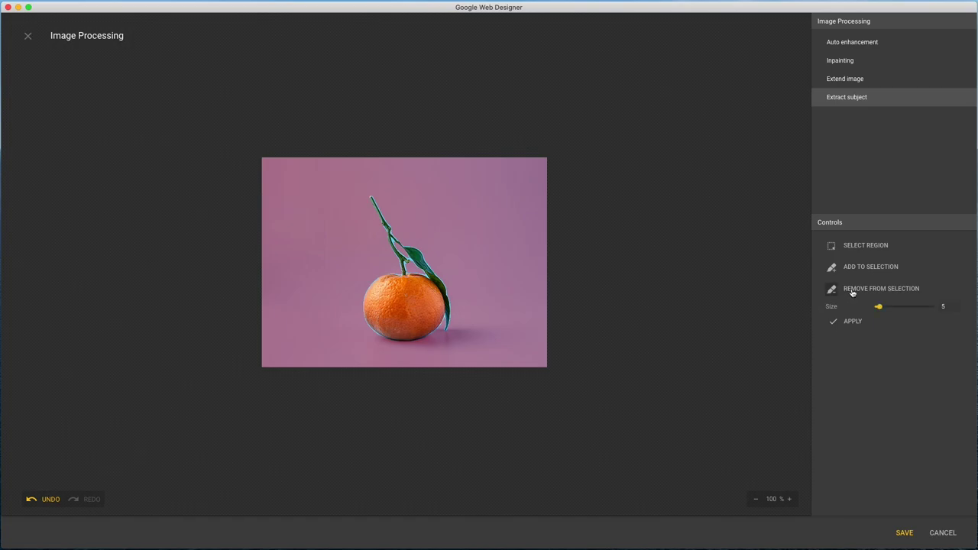
Step: Remove the stem from the selection with a size-37 brush, then apply the extraction
left_click_drag(881, 308, 897, 307)
left_click_drag(367, 192, 388, 228)
left_click(847, 326)
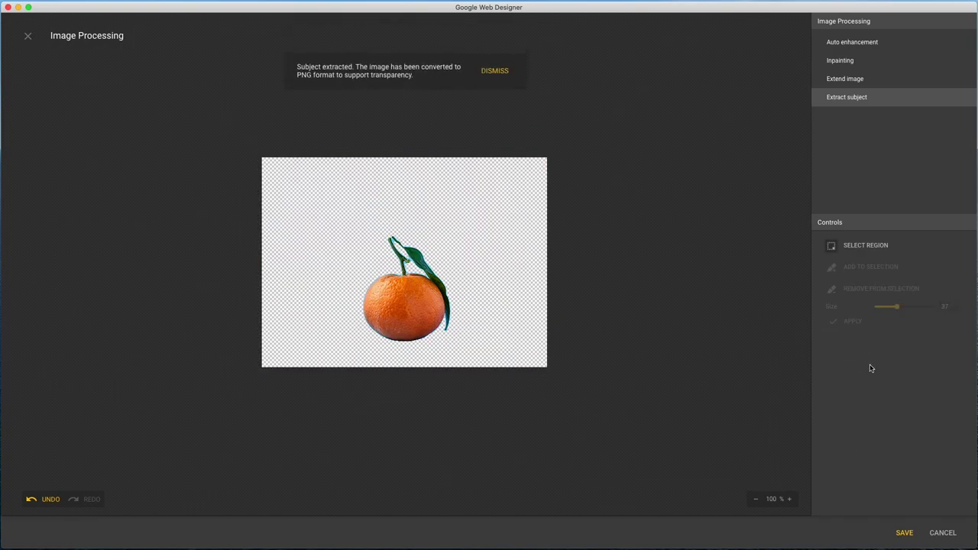
Step: Save the cut-out orange as 4-extract_1.png and preview it against the original 4-extract.jpg
left_click(904, 532)
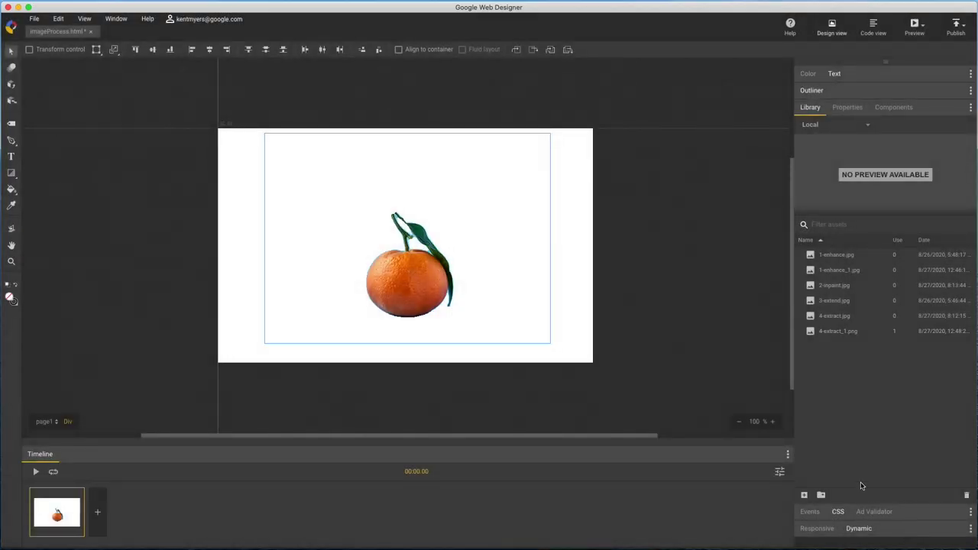
left_click(831, 334)
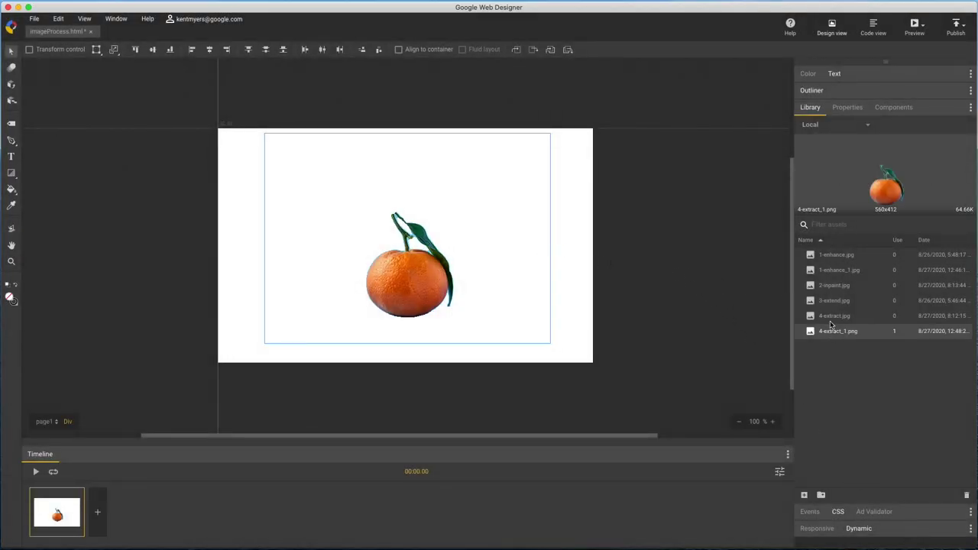
left_click(831, 318)
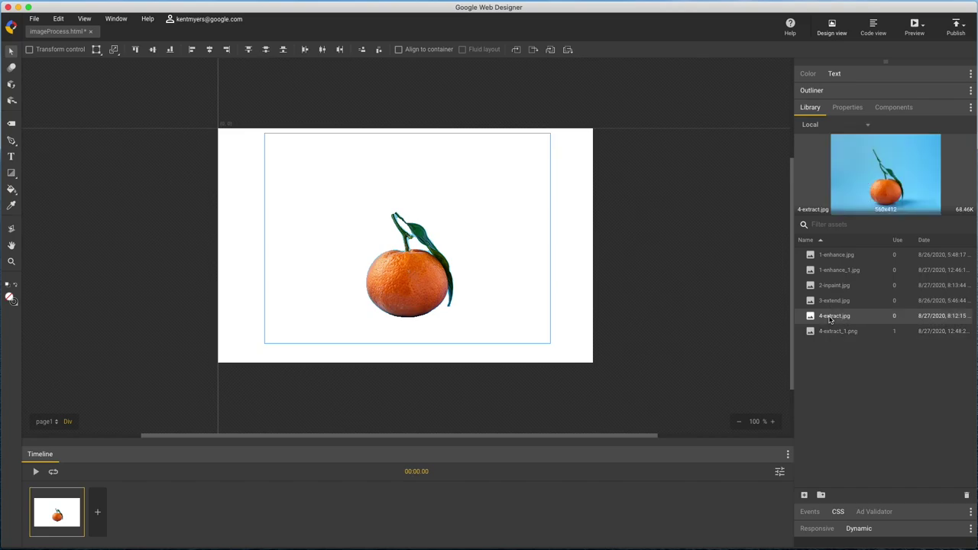